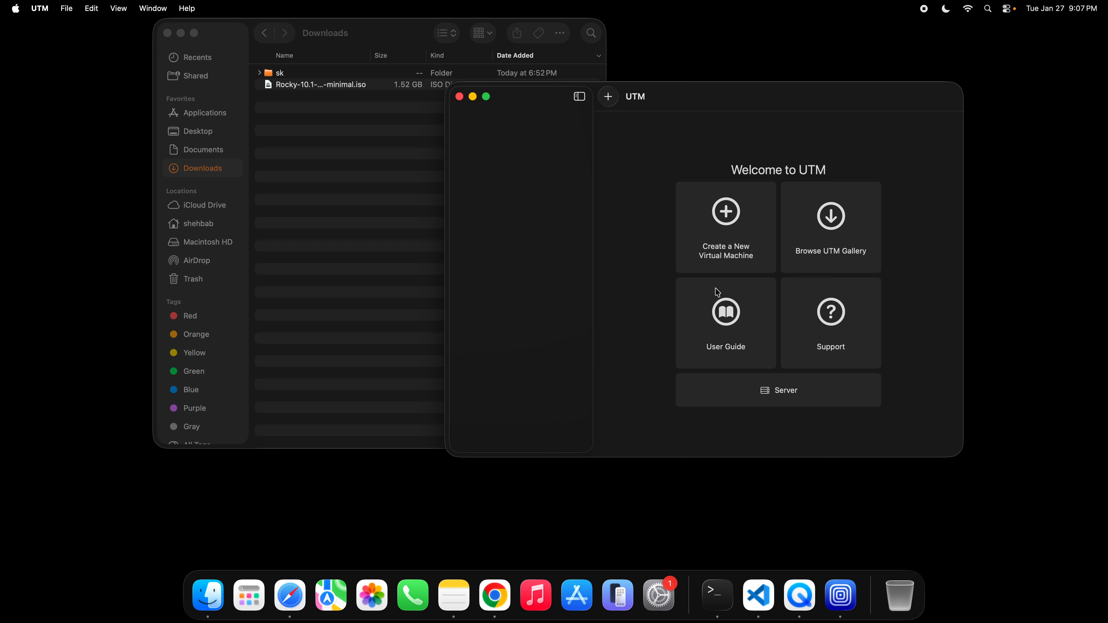
- Start creating a new virtualized machine with Linux as its operating system
left_click(728, 220)
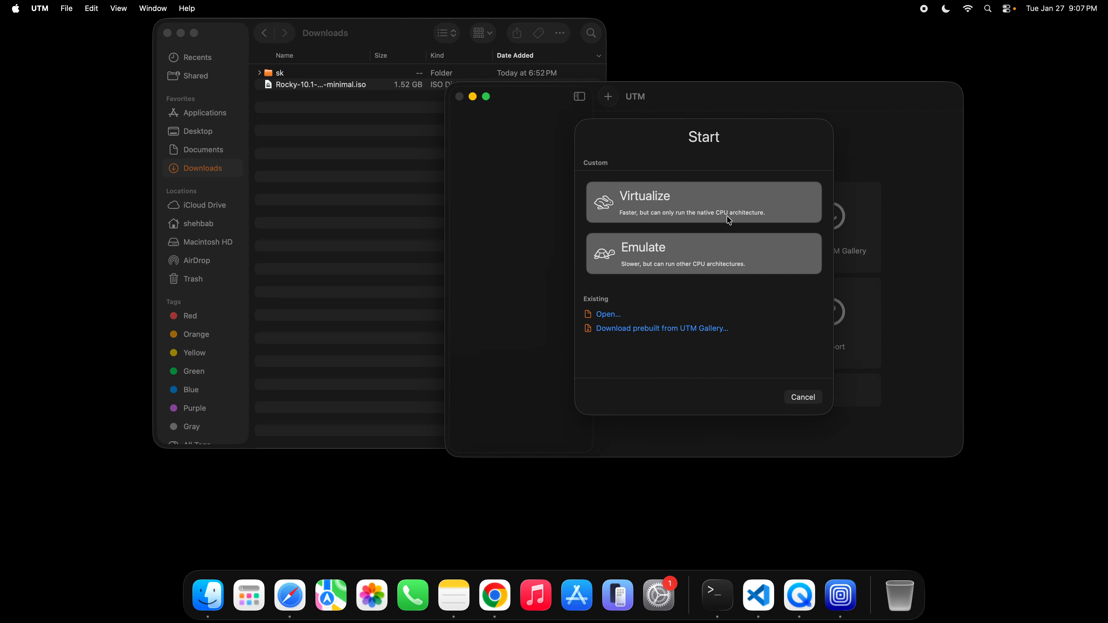
left_click(687, 206)
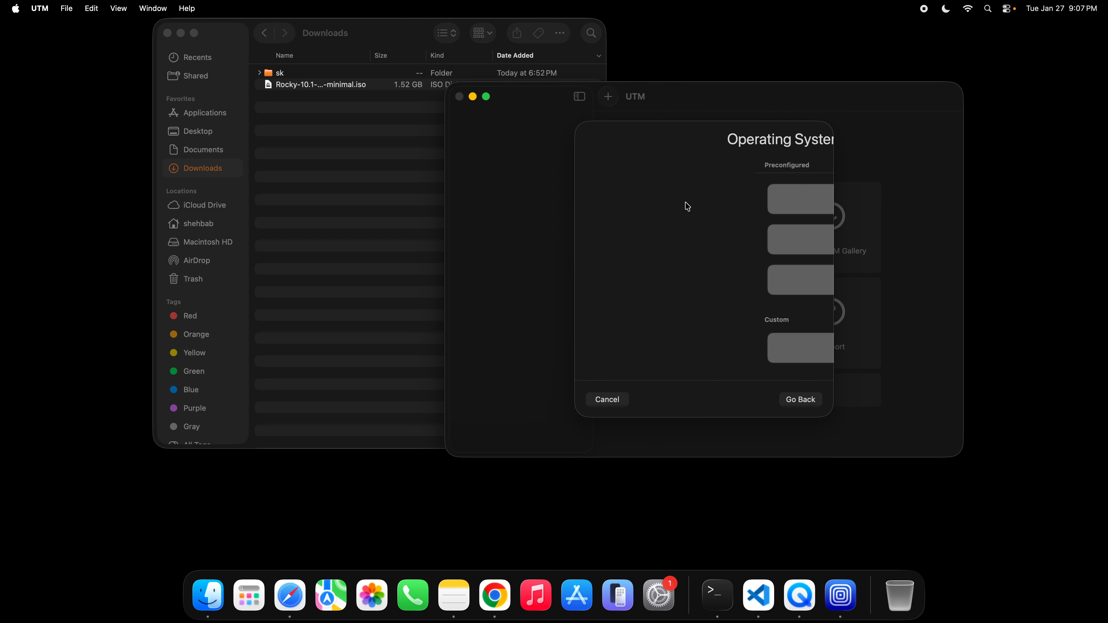
left_click(718, 288)
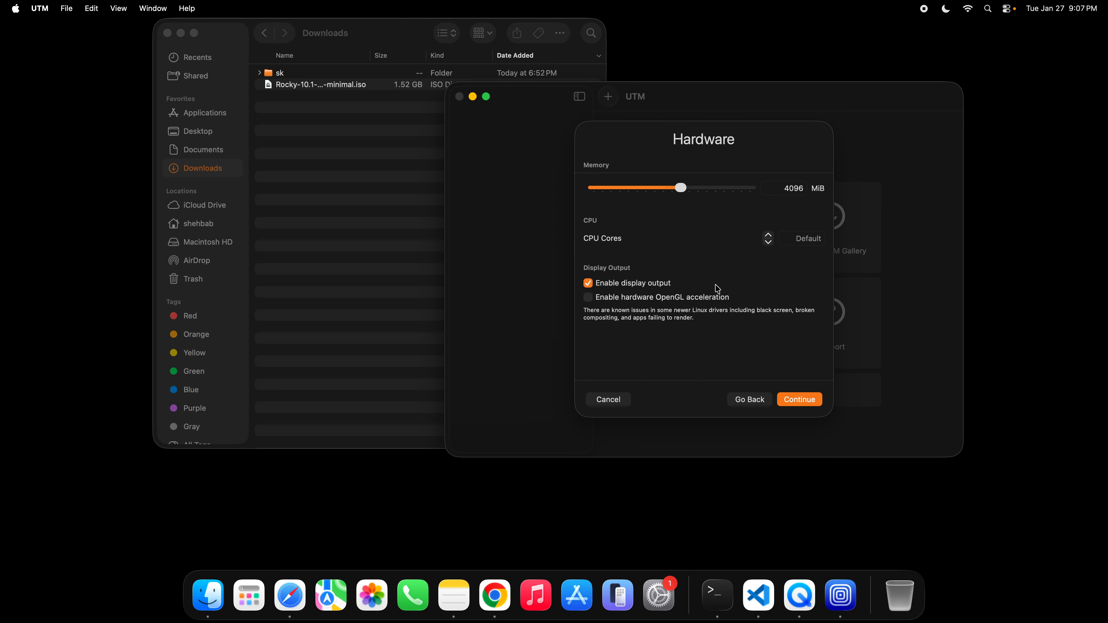
- Set the virtual machine's memory to 2048 MiB and its CPU cores to 2
mouse_move(682, 191)
left_mouse_down()
mouse_move(652, 191)
mouse_move(663, 192)
left_mouse_up()
left_click(807, 241)
type("2")
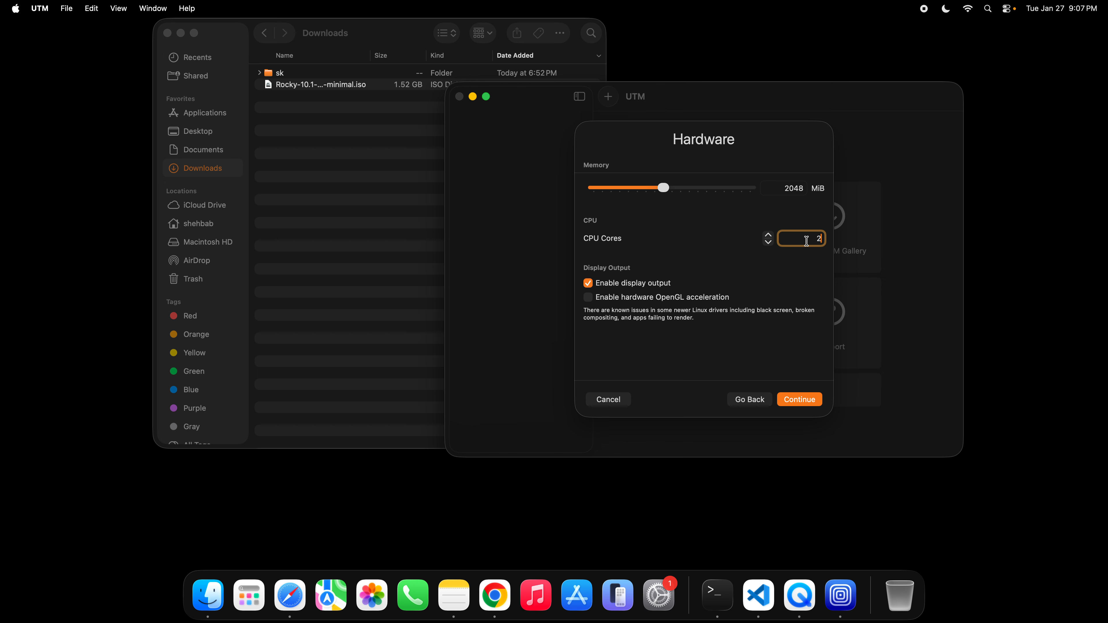
left_click(801, 402)
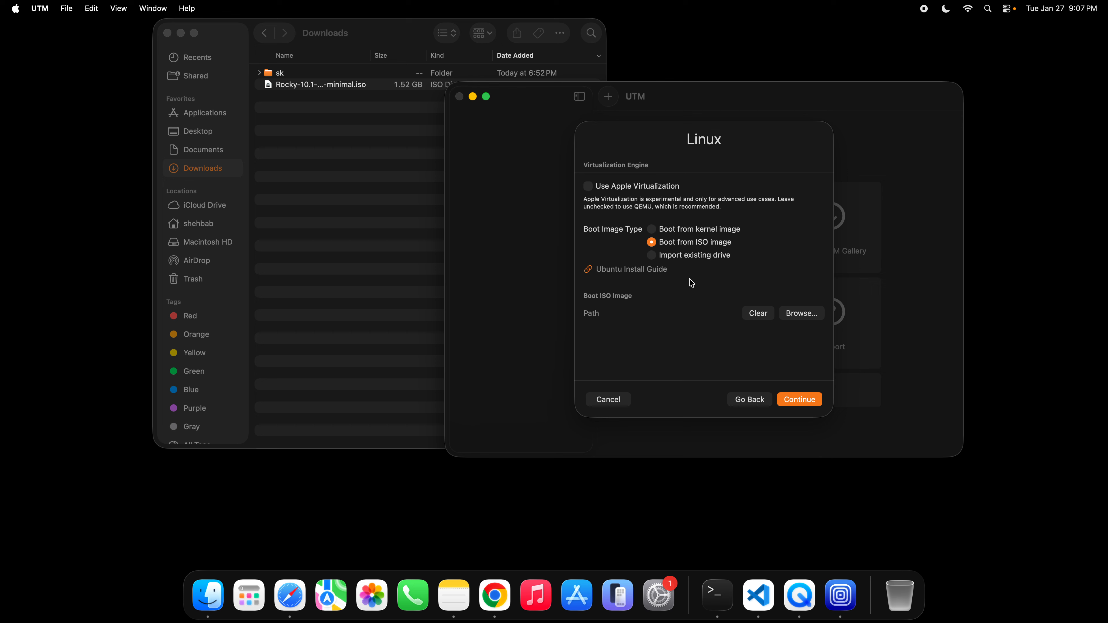
- Choose Rocky-10.1-aarch64-minimal.iso from the Downloads folder as the boot ISO image
left_click(799, 313)
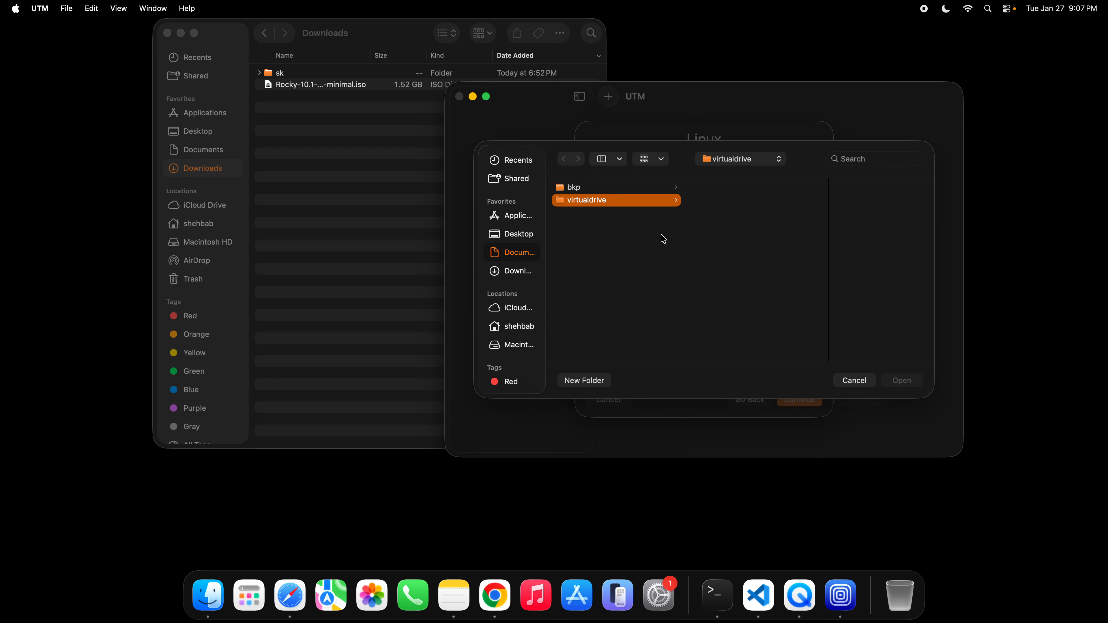
left_click(525, 271)
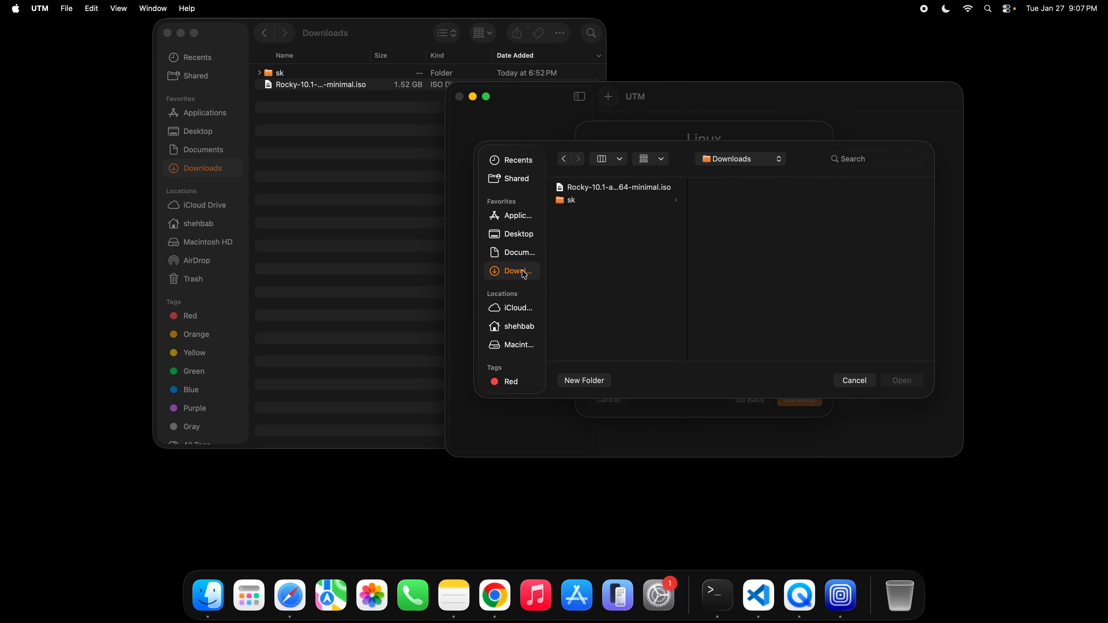
left_click(622, 187)
left_click(911, 384)
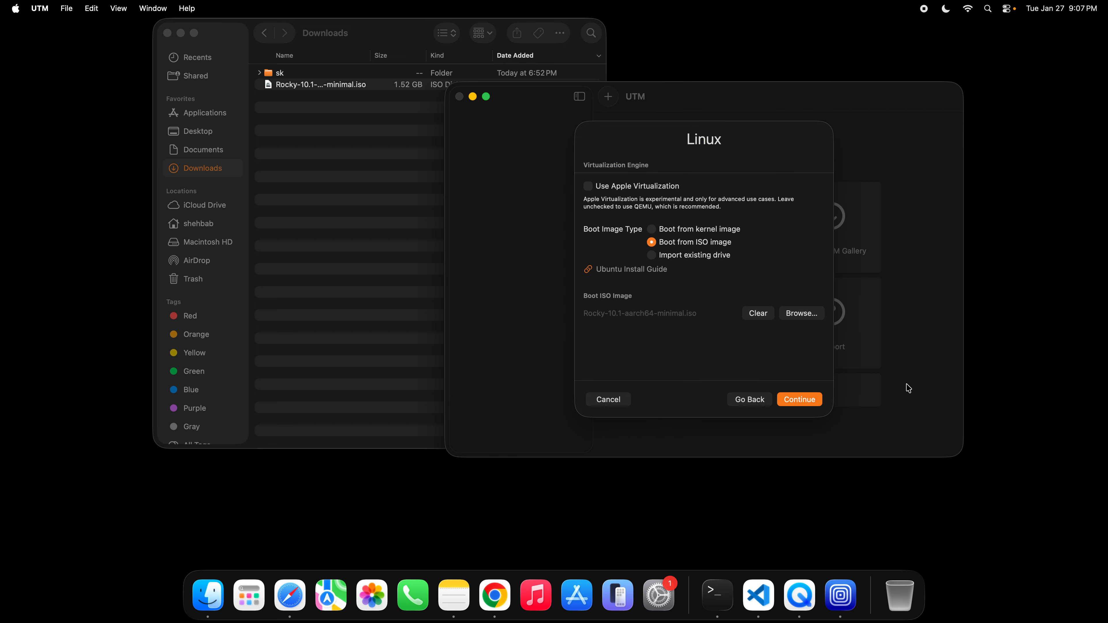
left_click(807, 404)
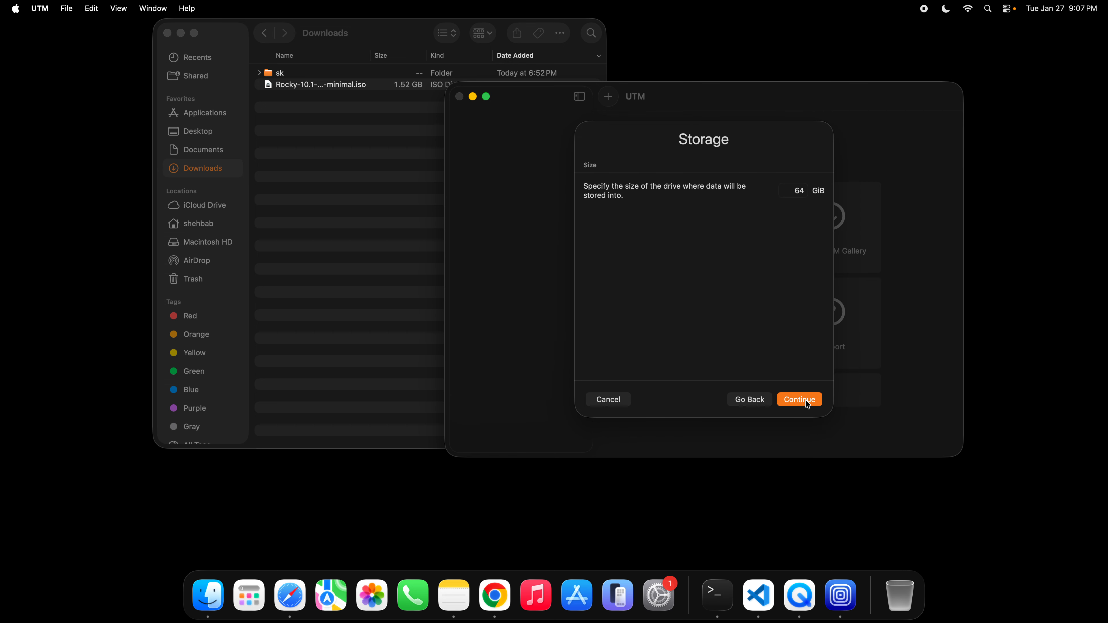
- Set the drive size to 10 GiB and save the virtual machine named Linux without a shared directory
double_click(801, 190)
type("10")
left_click(806, 397)
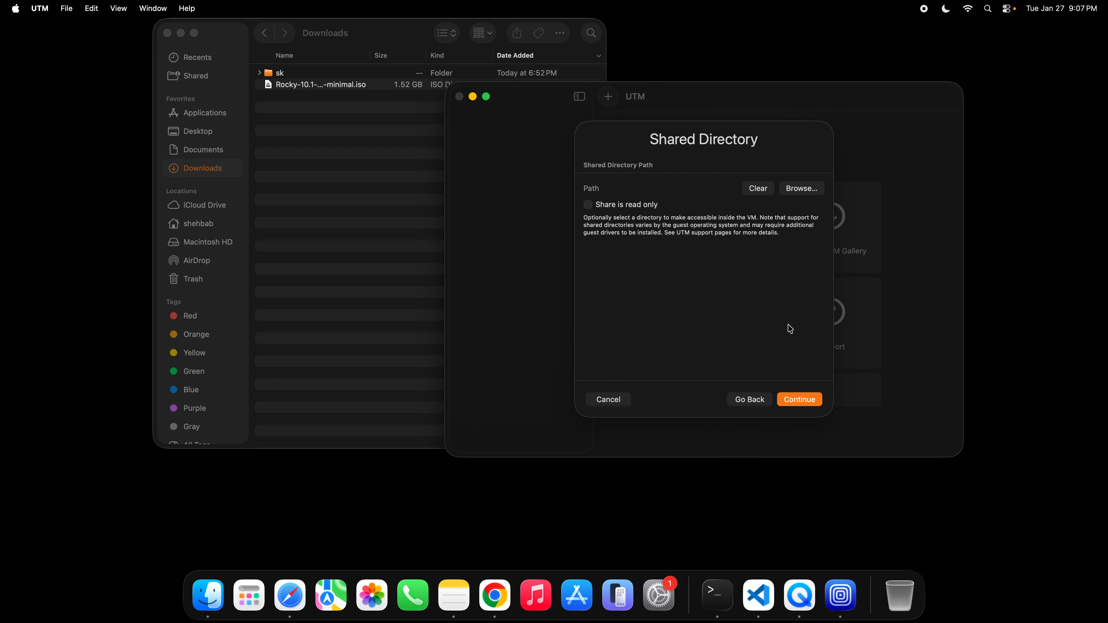
left_click(801, 398)
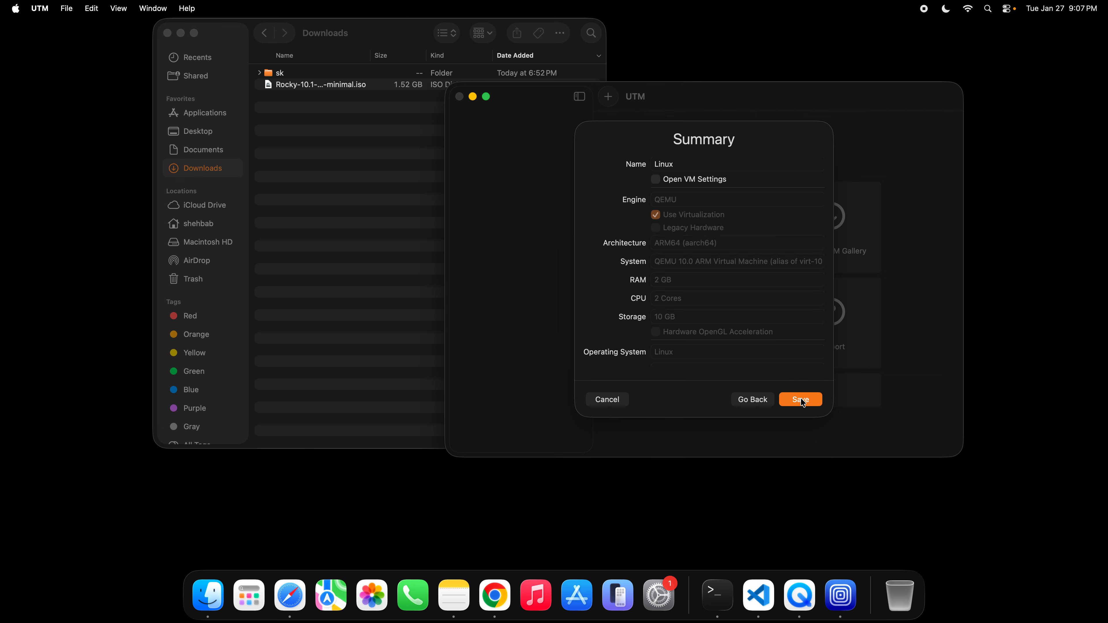
left_click(801, 398)
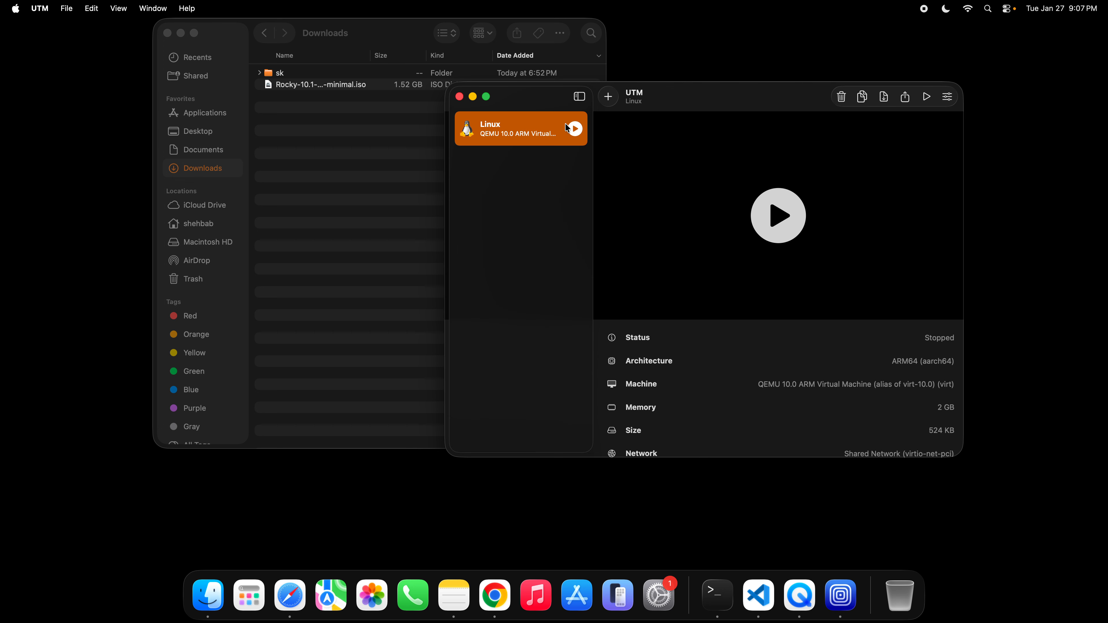
- Start the Linux virtual machine and boot the Install Rocky Linux 10.1 entry
left_click(575, 129)
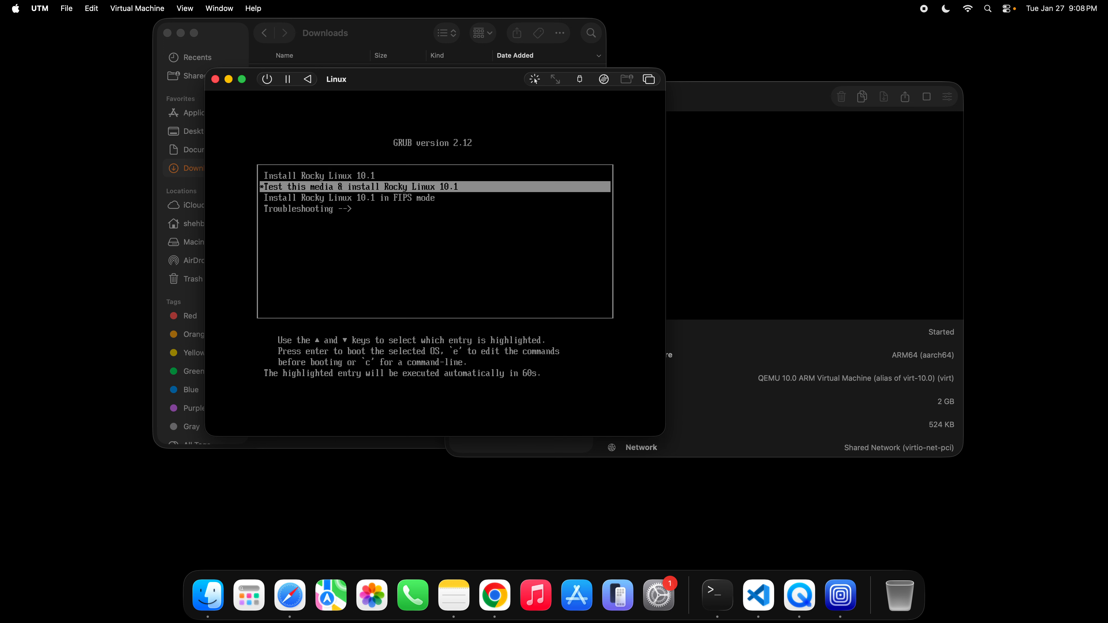
key("Up")
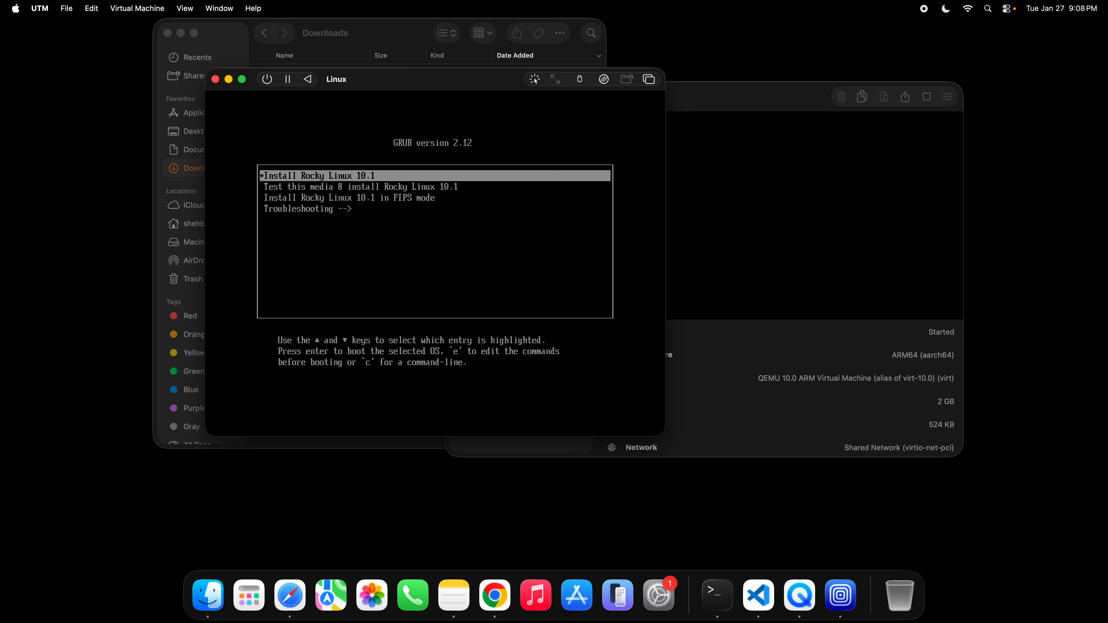
key("Return")
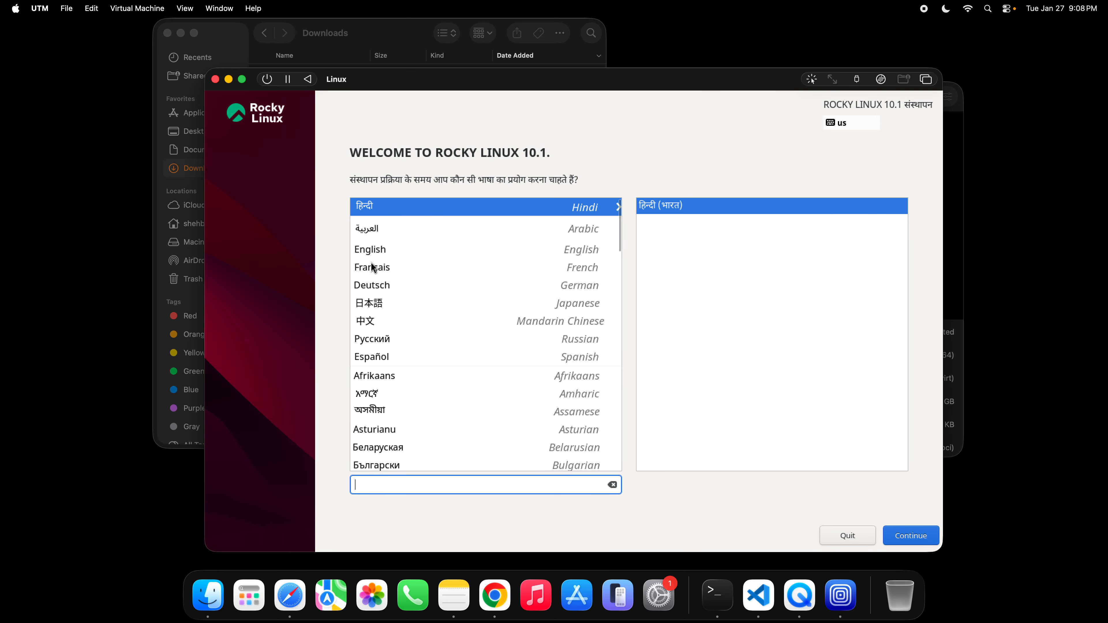
- Choose English (United States) as the installation language and accept the 10 GiB disk as destination with automatic storage configuration
left_click(376, 253)
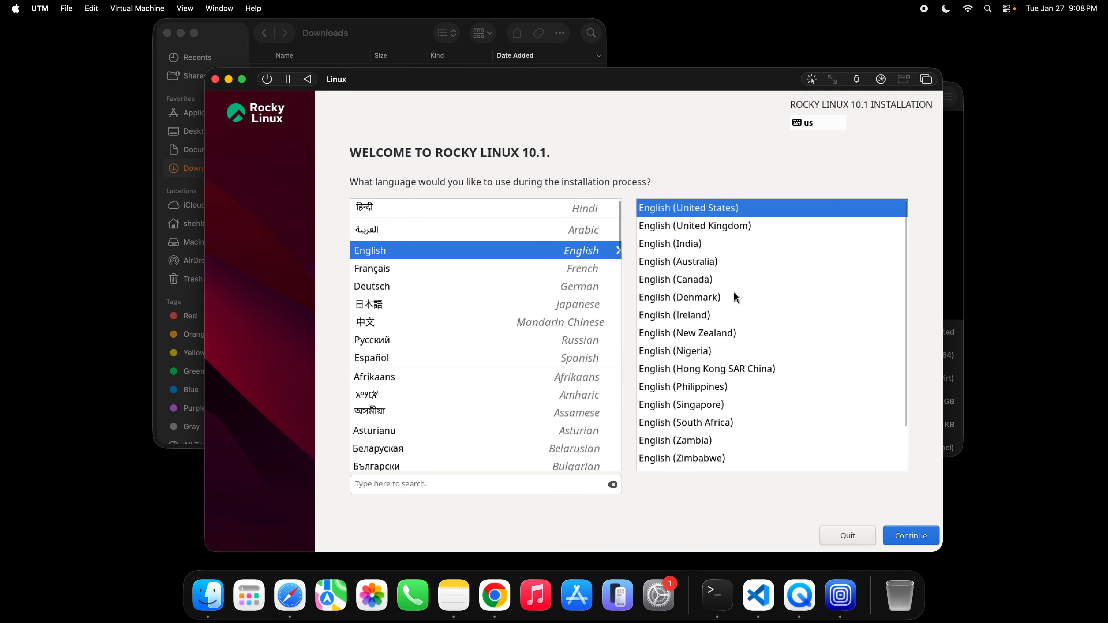
left_click(922, 540)
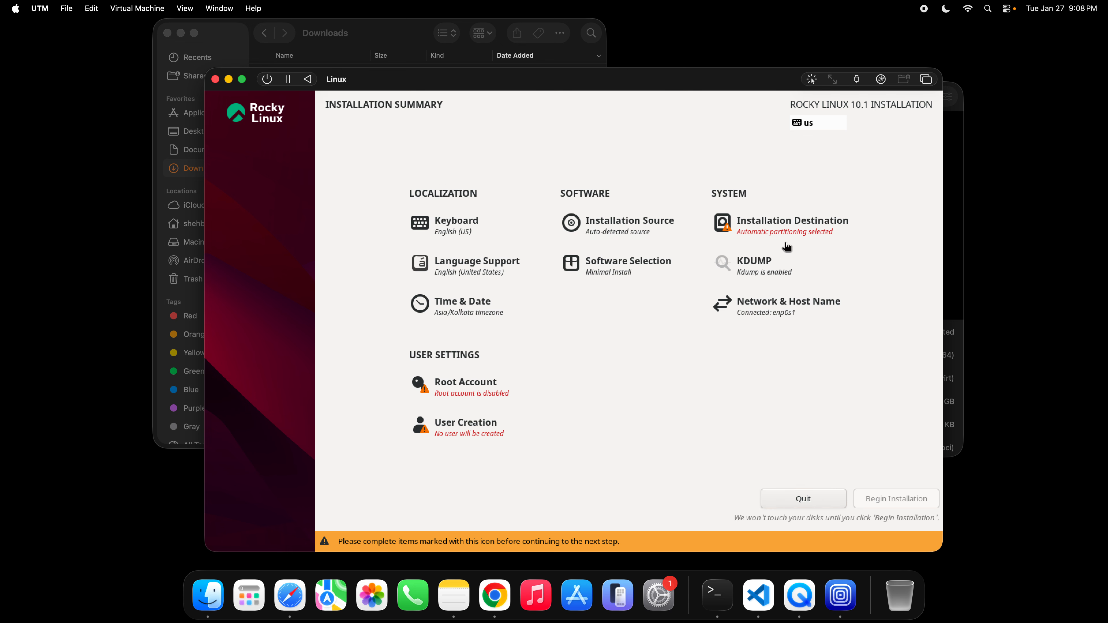
left_click(777, 230)
left_click(260, 230)
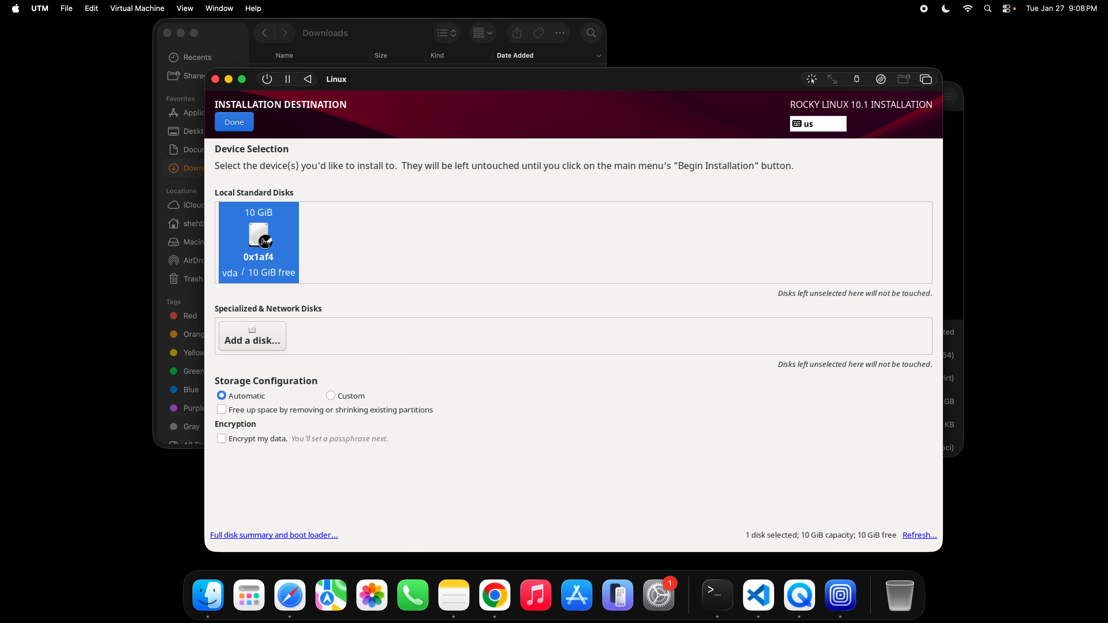
left_click(234, 123)
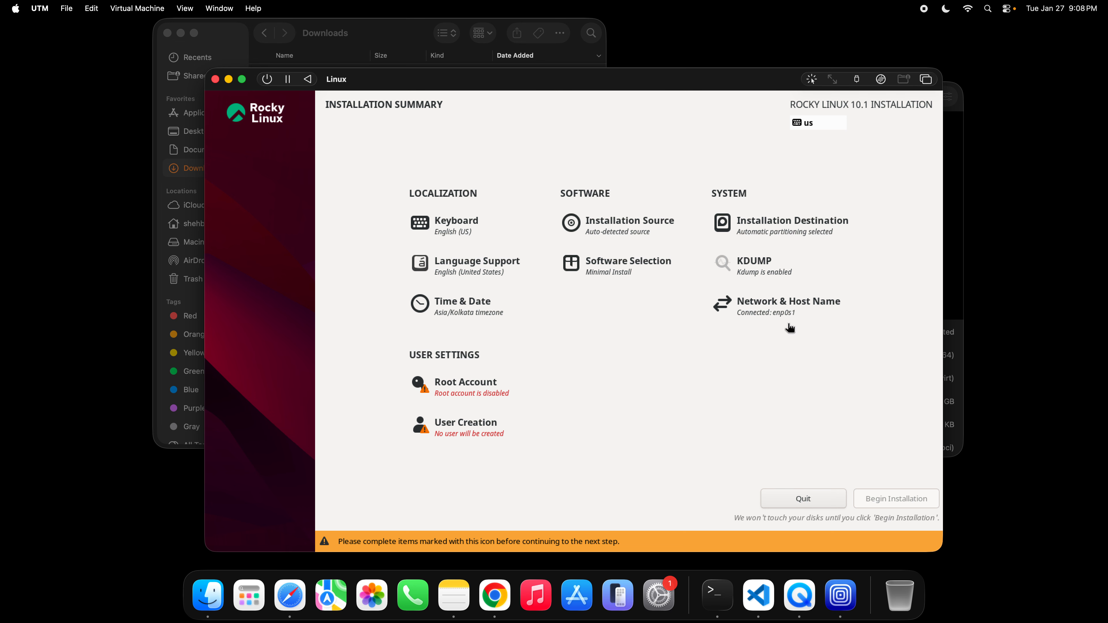
- Set and apply a host name made of rocky and the owner's personal .com domain in the network settings
left_click(770, 313)
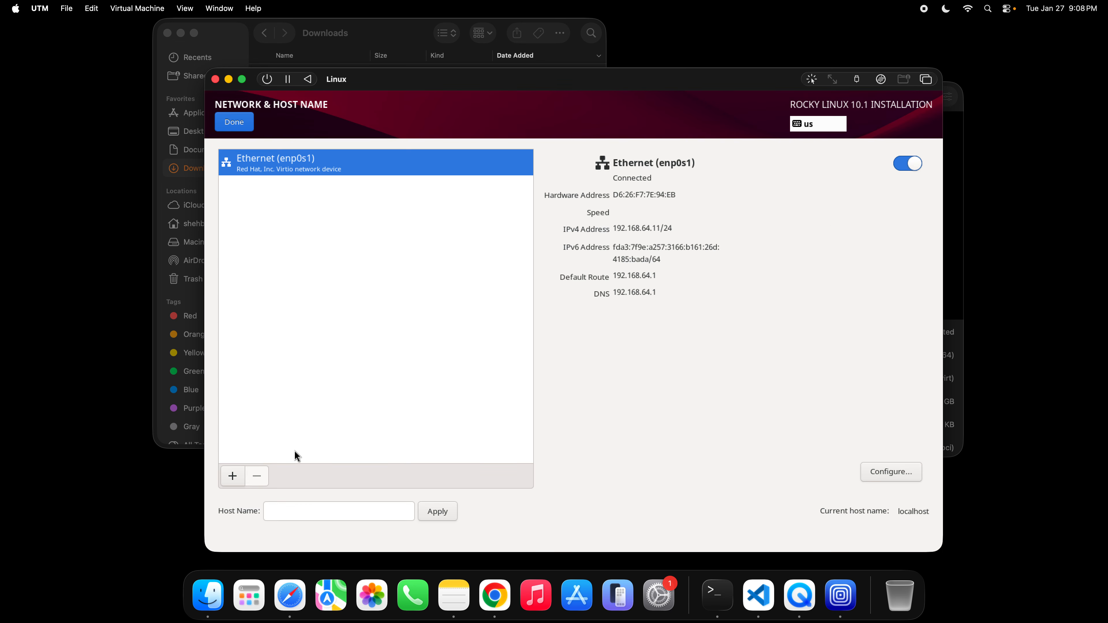
left_click(310, 511)
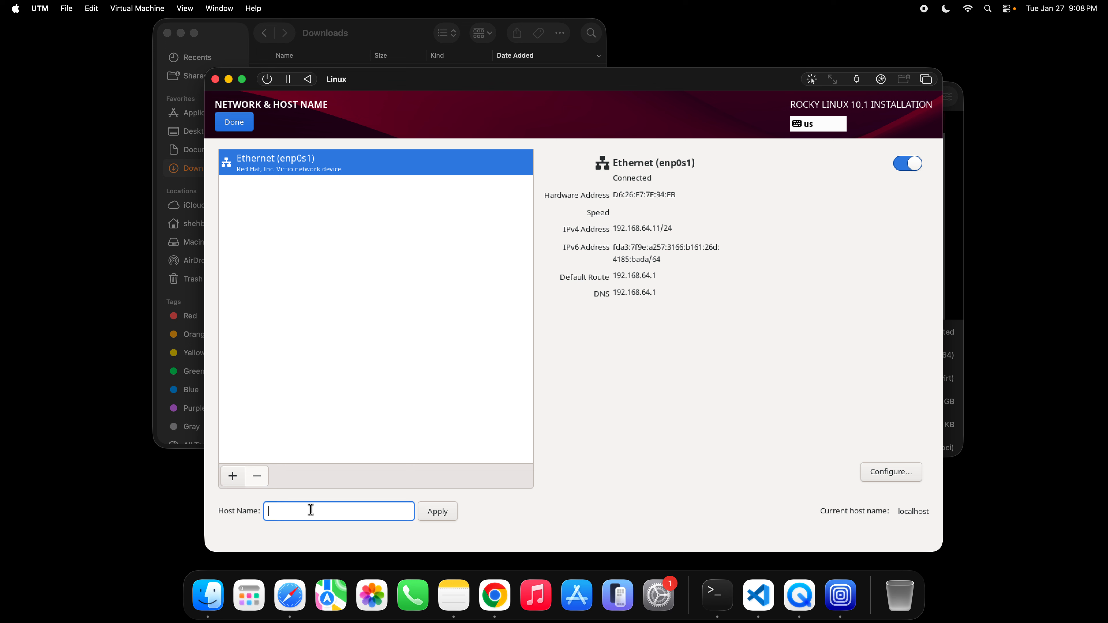
type("rocky.shehbab.com")
left_click(438, 511)
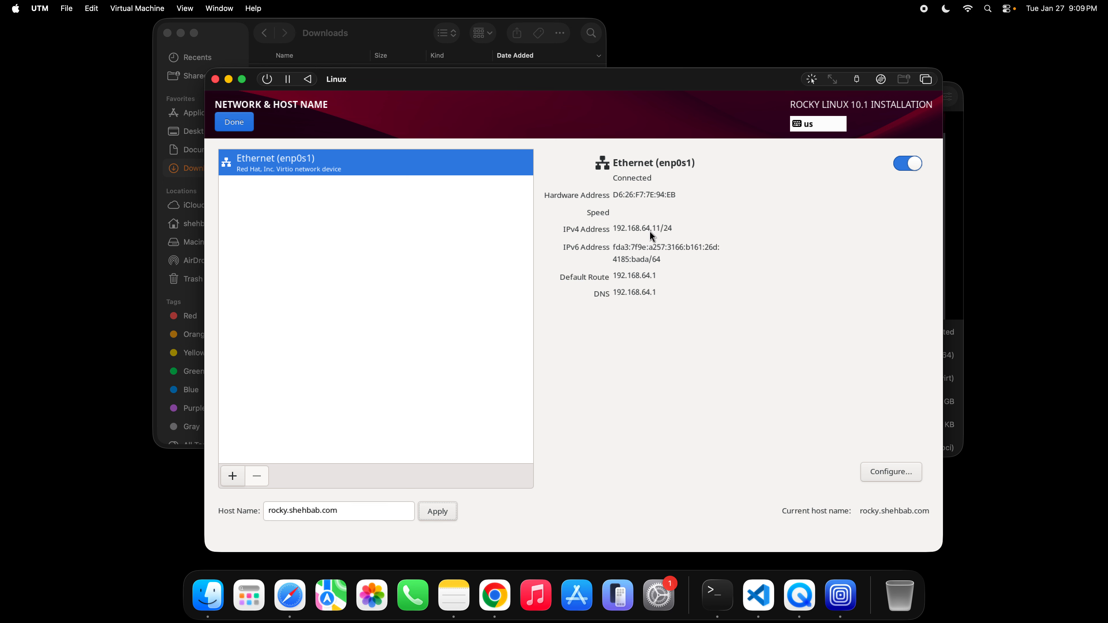
left_click(243, 123)
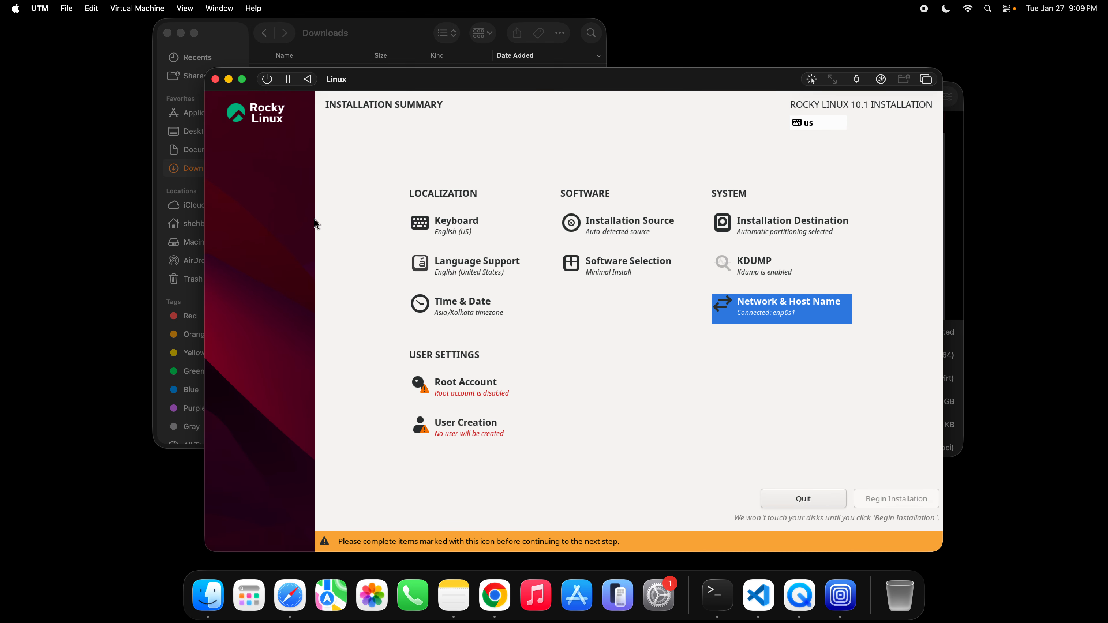
- Enable the root account with a confirmed root password and SSH password login allowed, and begin the installation
left_click(453, 388)
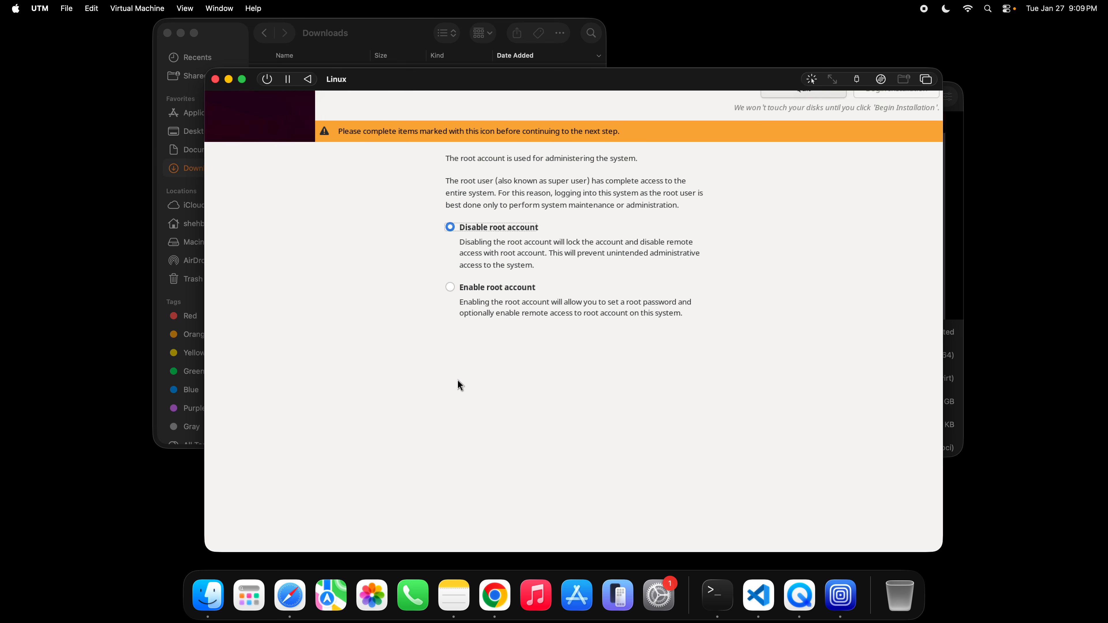
left_click(451, 288)
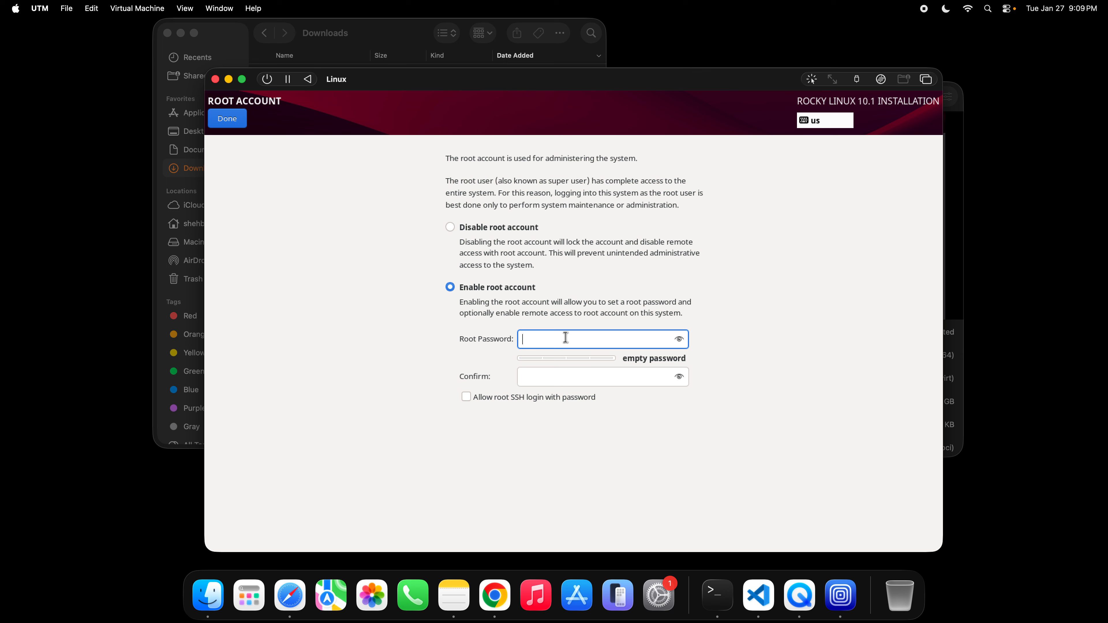
type("●●●●●●")
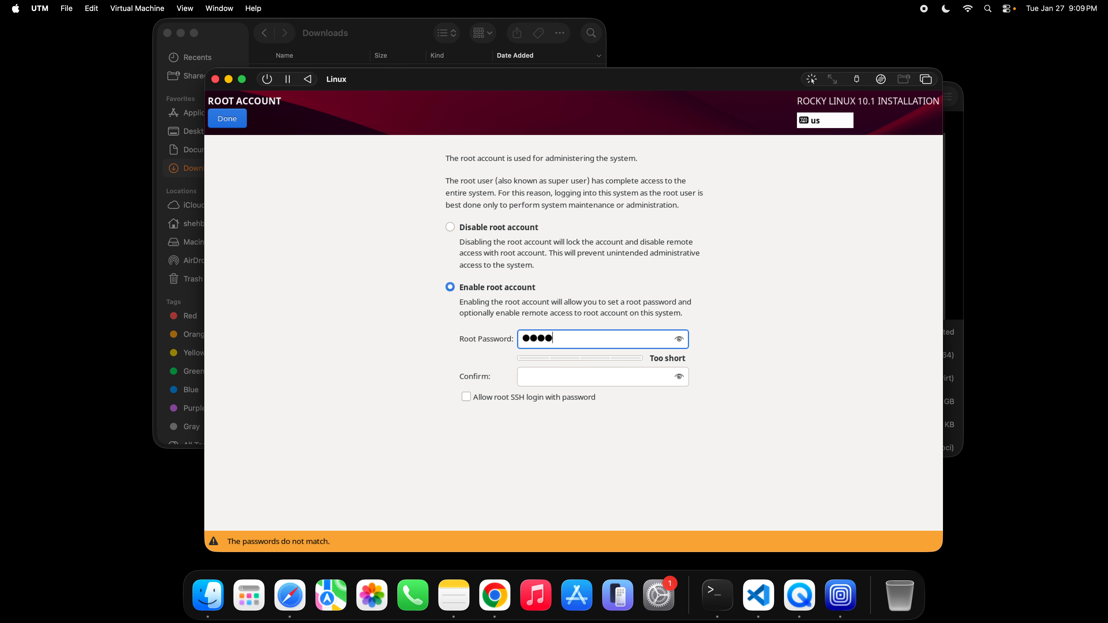
key("Tab")
type("●●●●●●")
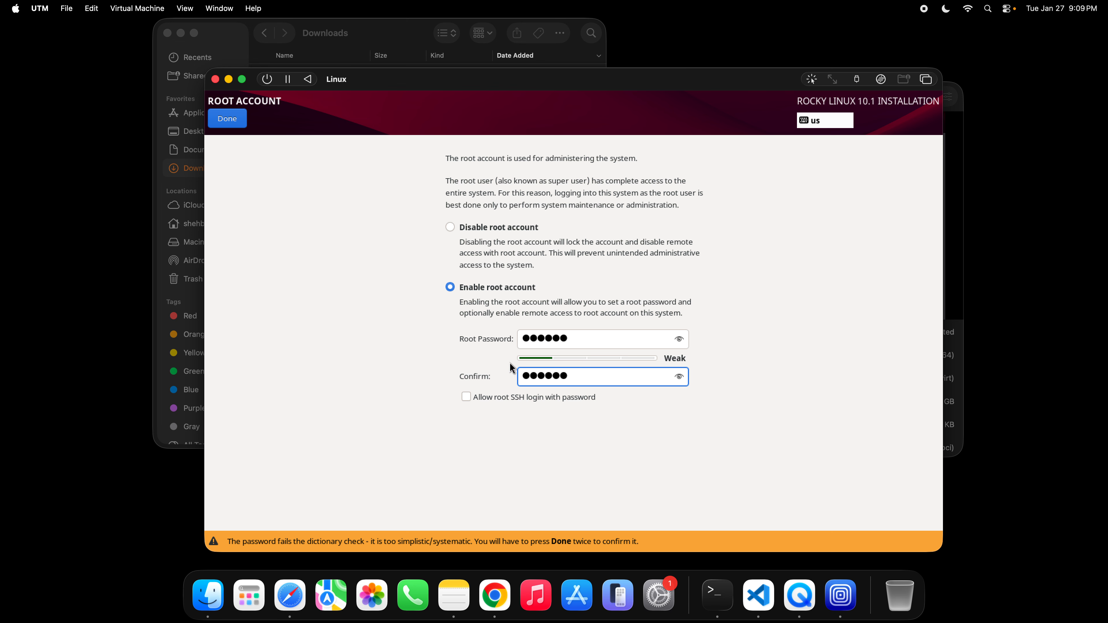
left_click(466, 397)
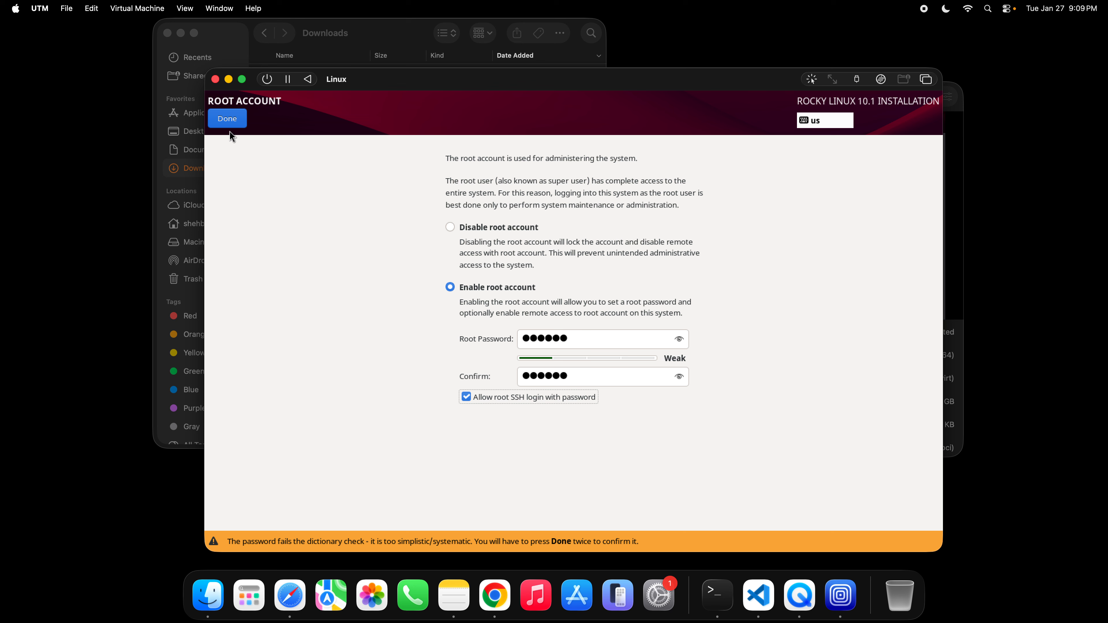
left_click(227, 121)
left_click(227, 122)
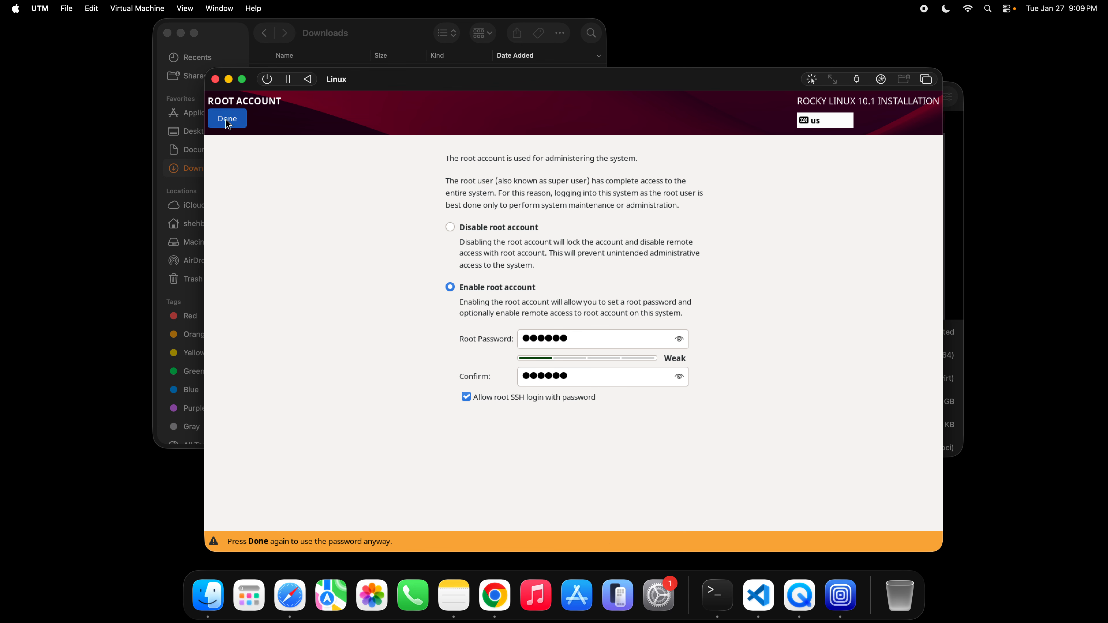
left_click(895, 521)
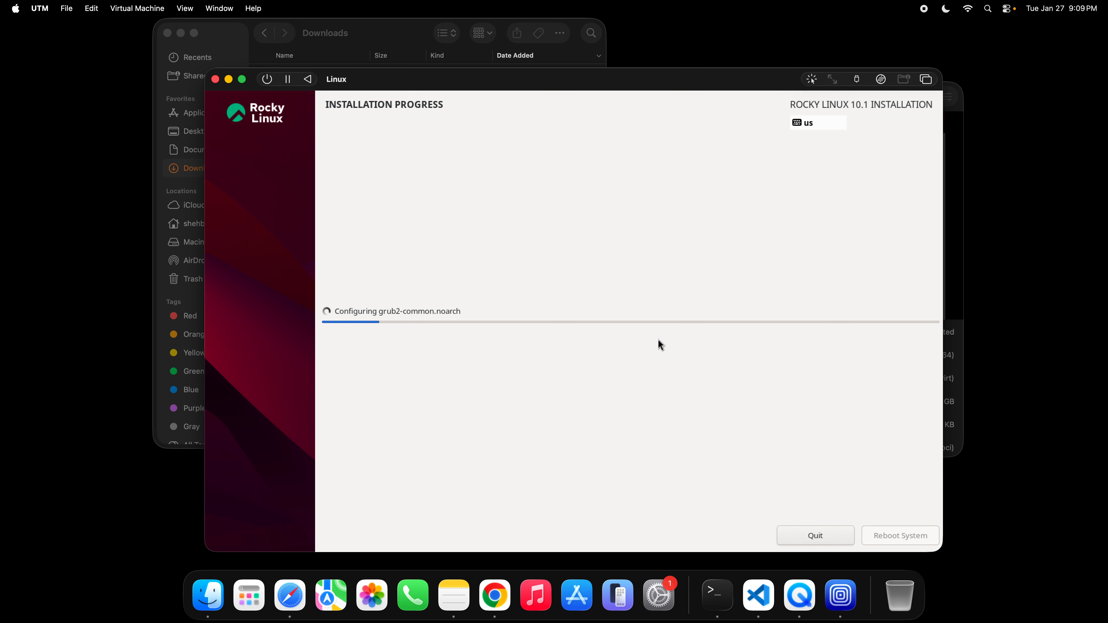
- Spread the virtual machine library and installer windows apart and look through the Linux machine's details
left_click(951, 292)
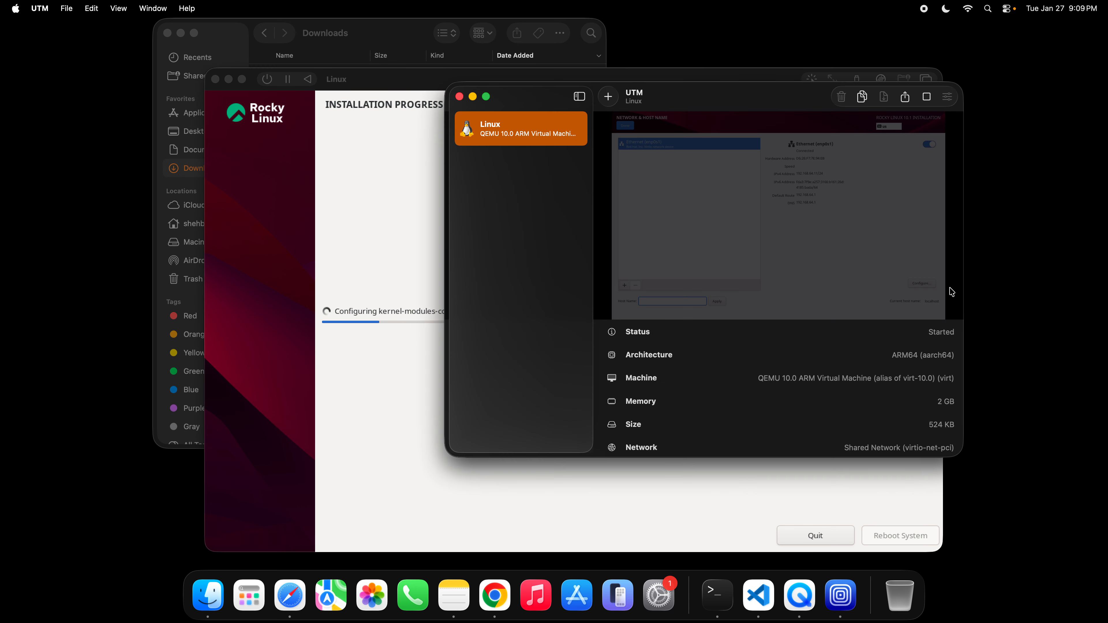
left_click_drag(720, 95, 823, 98)
left_click(497, 183)
left_click_drag(572, 80, 464, 67)
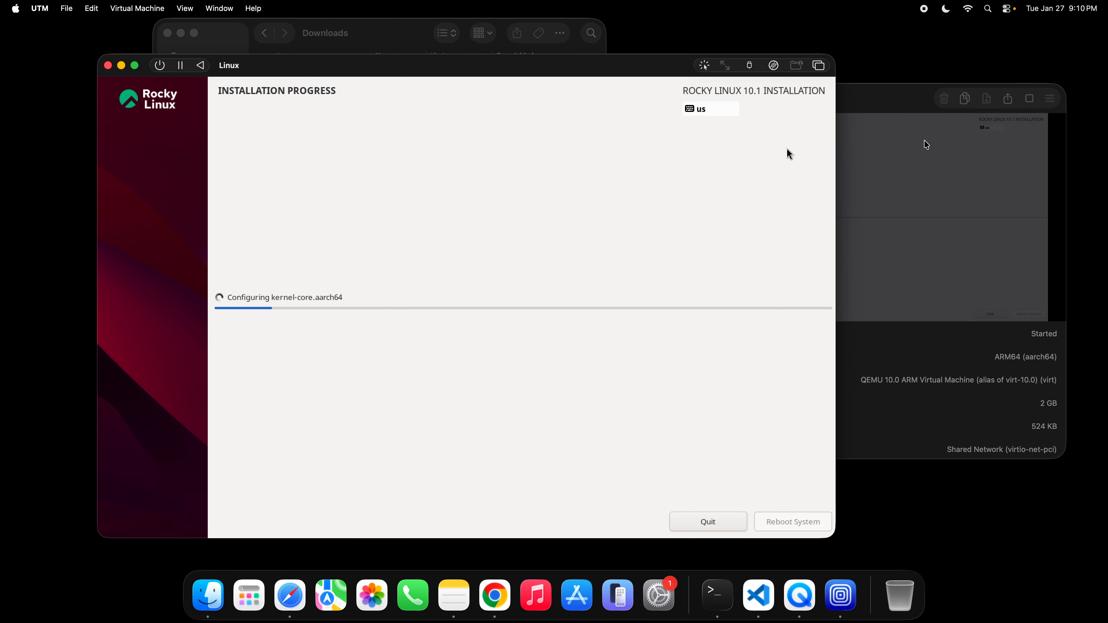
left_click(882, 108)
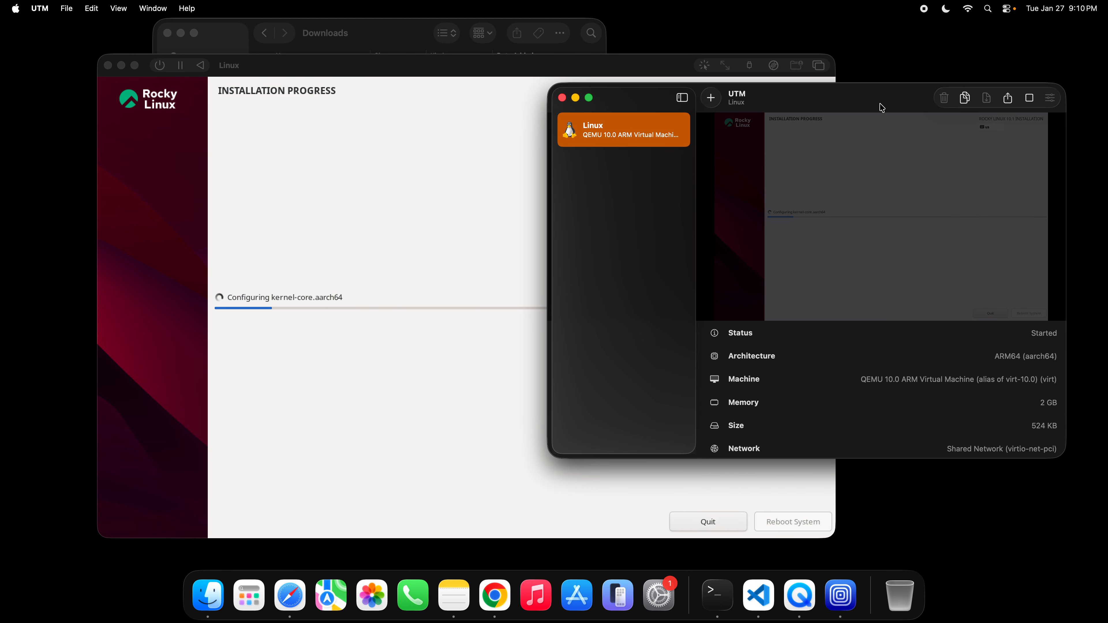
scroll(924, 251, "down", 4)
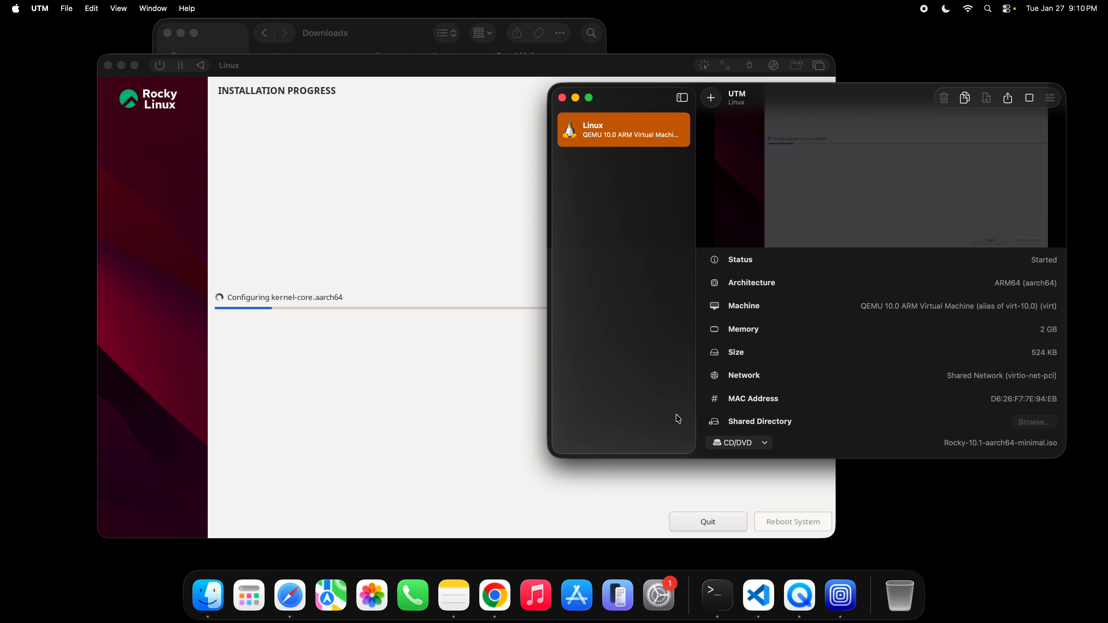
- Switch to Terminal, place its window lower on the desktop, and move the Linux installer window away from it
left_click(727, 607)
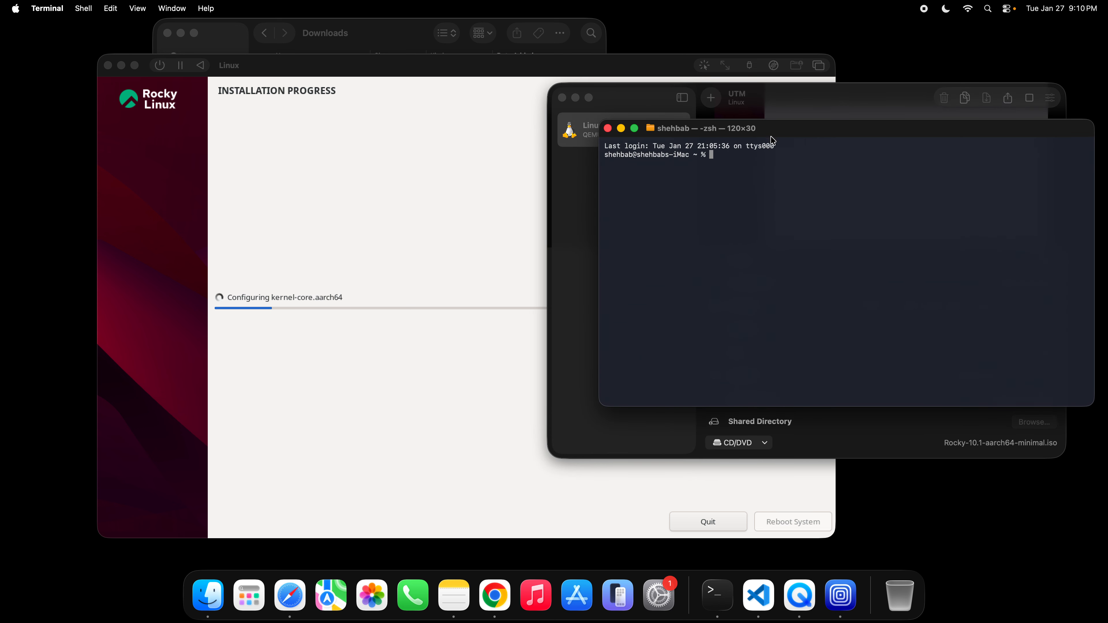
left_click_drag(780, 136, 793, 246)
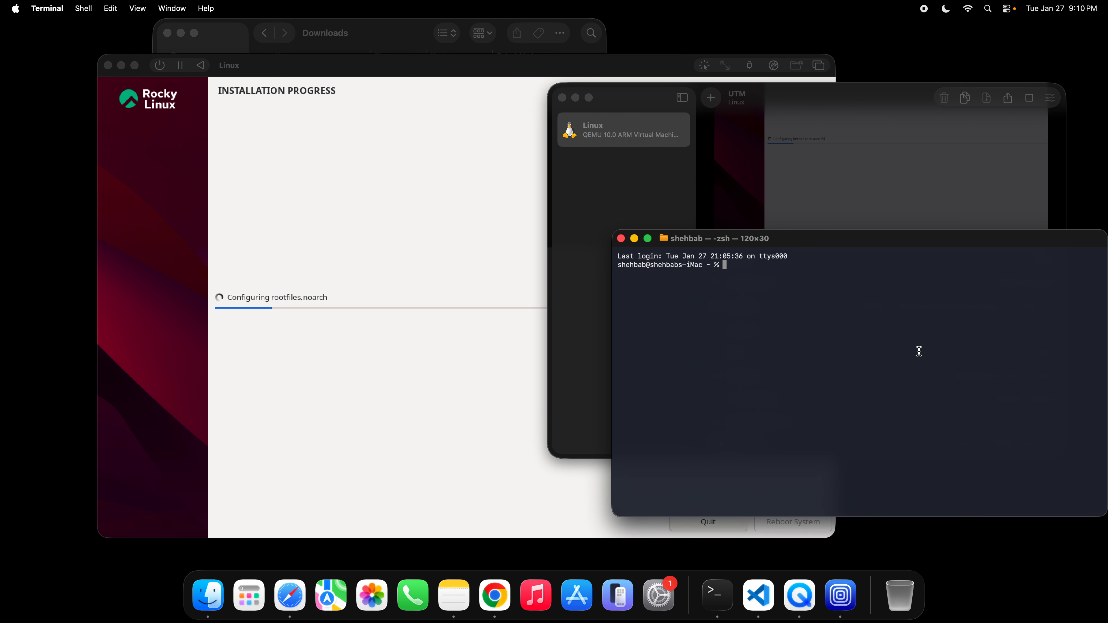
left_click(410, 241)
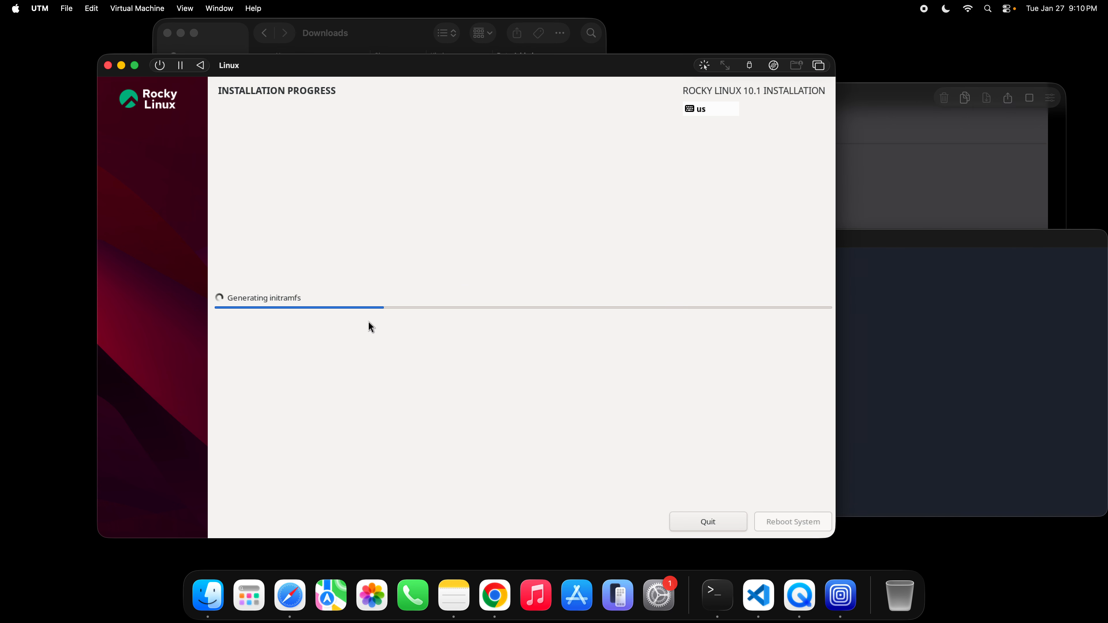
left_click(950, 391)
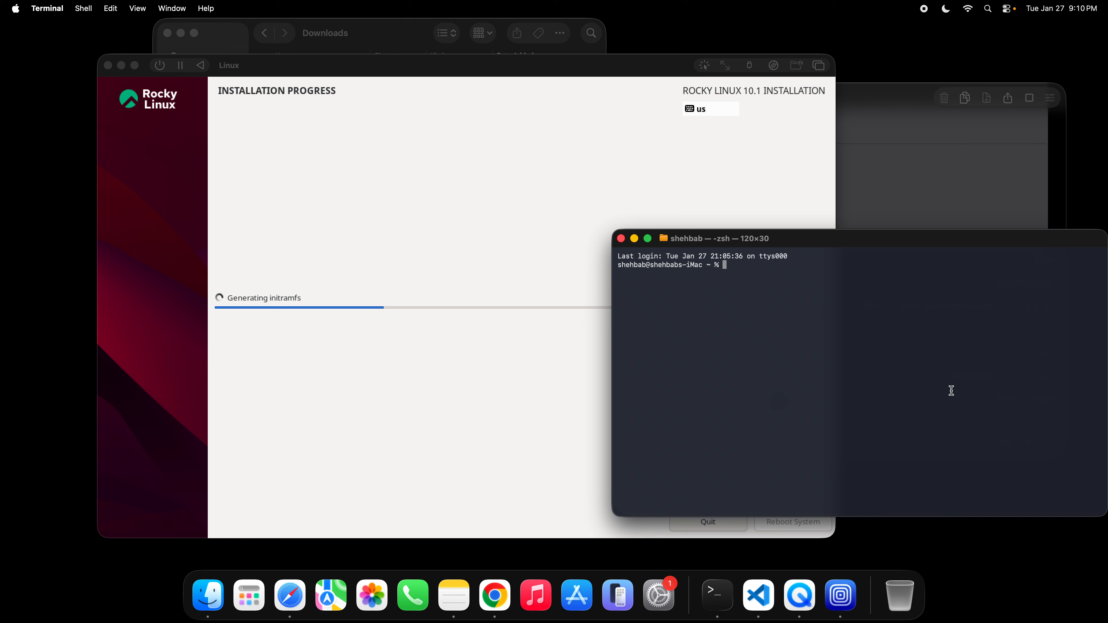
left_click(533, 228)
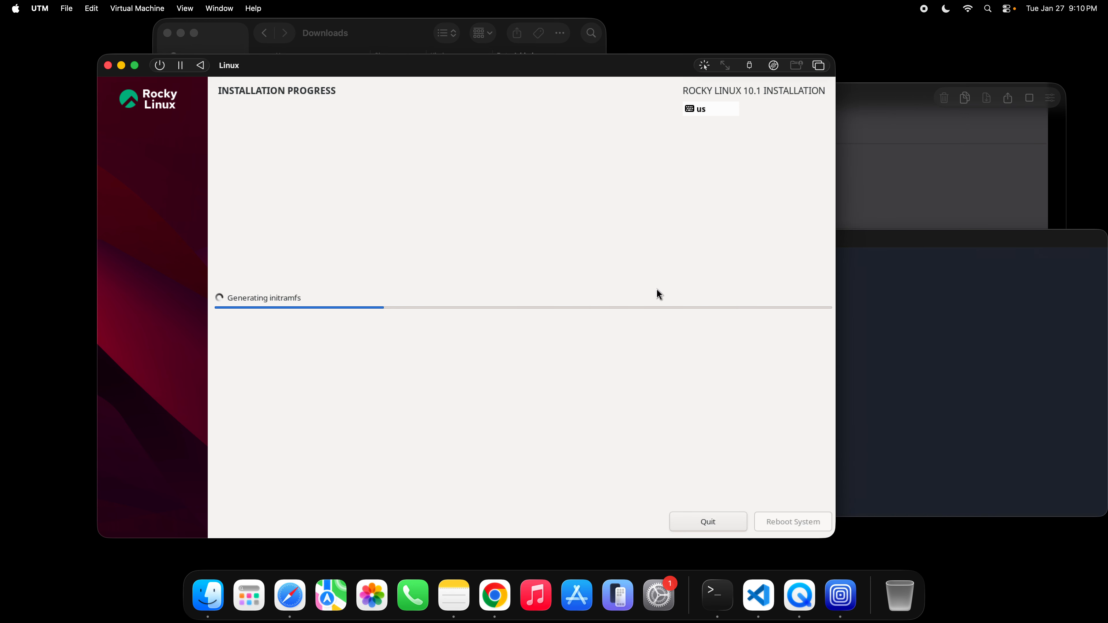
left_click_drag(520, 65, 433, 64)
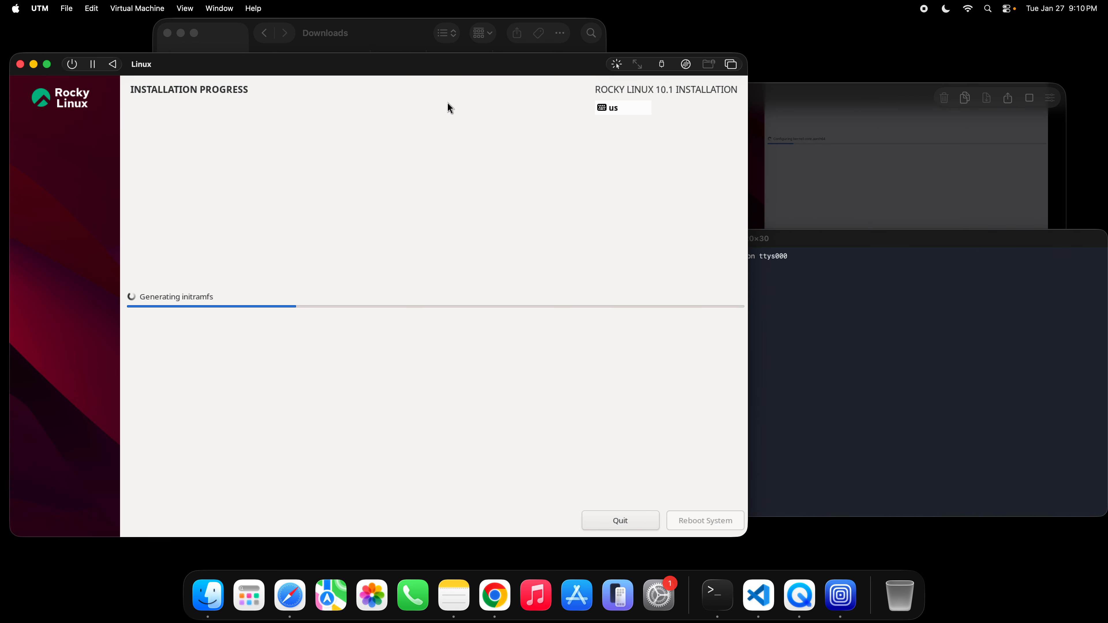